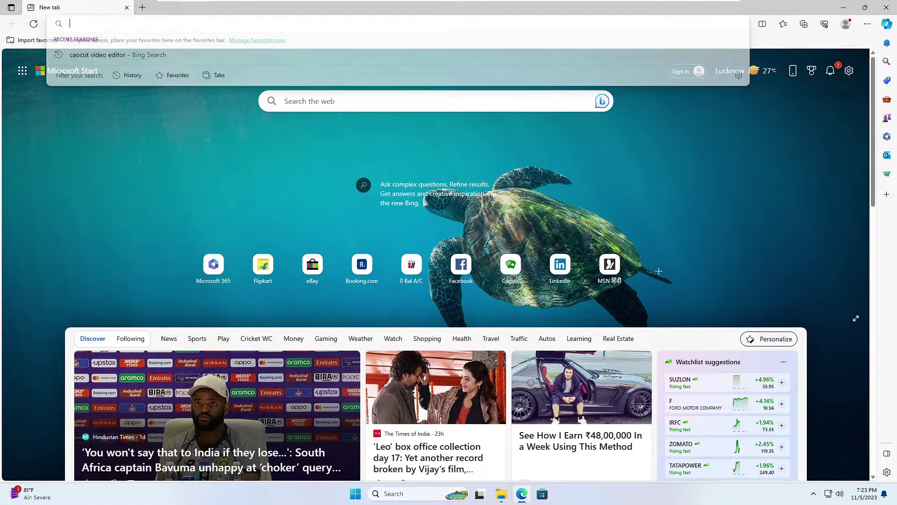
# Step: Search for Steam in Edge and download SteamSetup.exe from the official Steam site
pyautogui.write('steam')
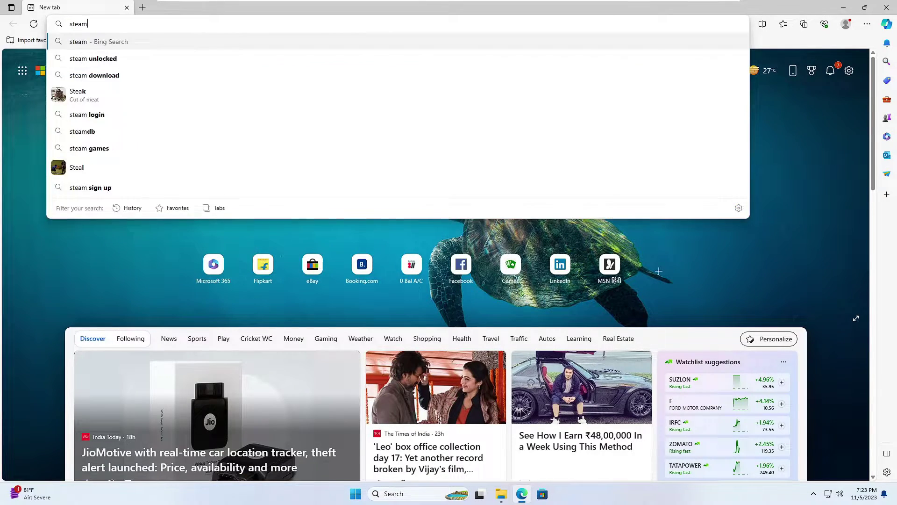
pyautogui.press('Return')
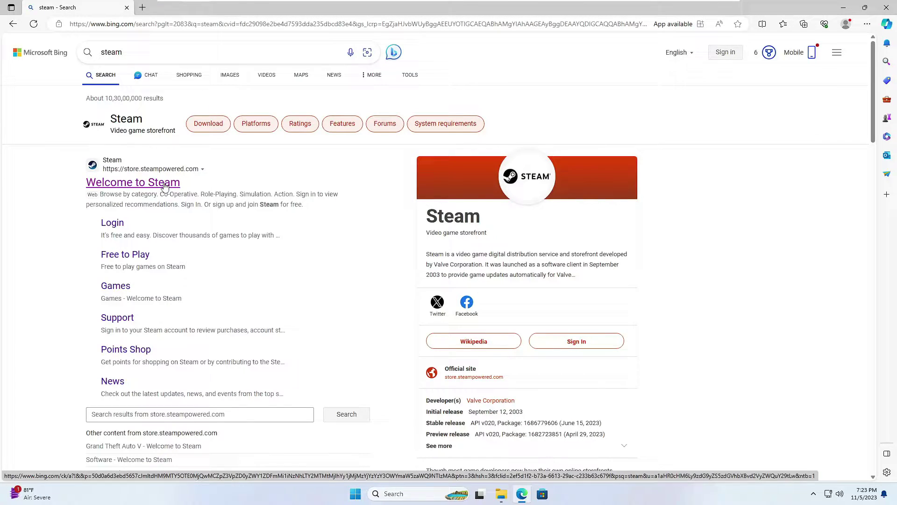
pyautogui.click(165, 187)
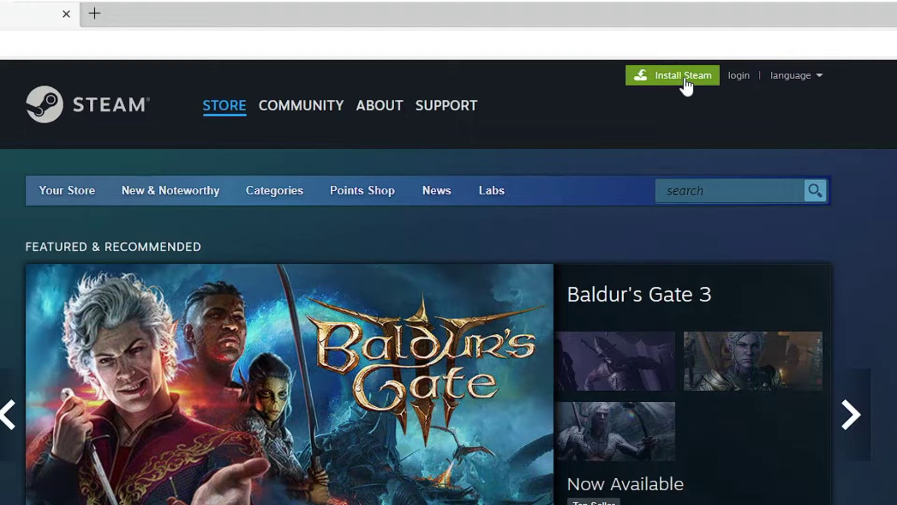
pyautogui.click(684, 82)
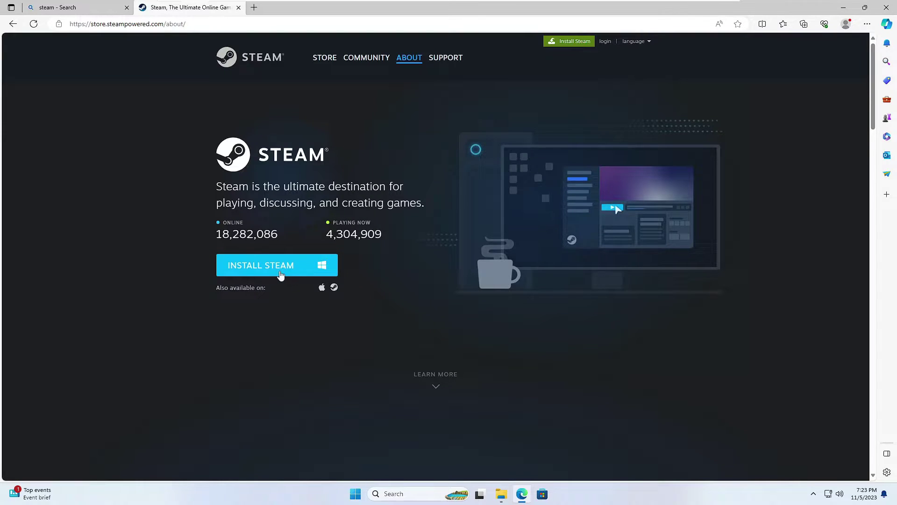
pyautogui.click(282, 266)
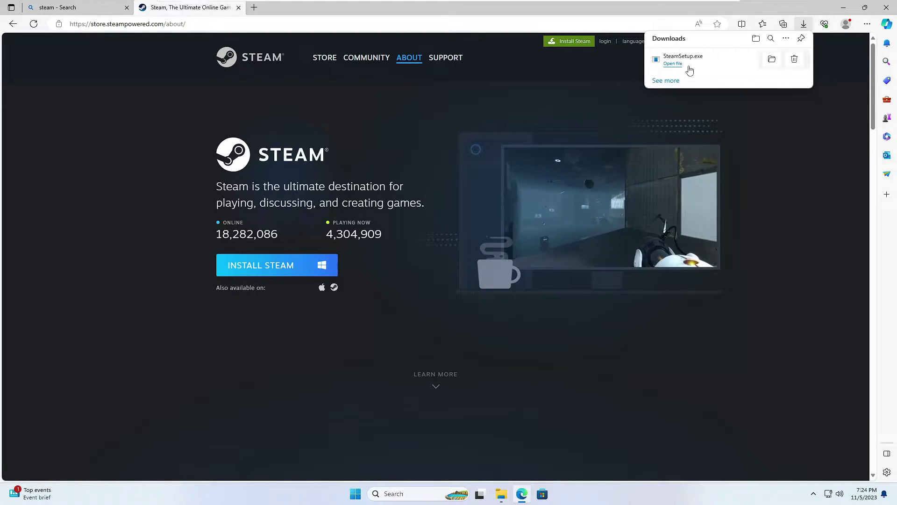
# Step: Run SteamSetup.exe and install Steam in English to the default C:\Program Files (x86)\Steam folder
pyautogui.click(684, 69)
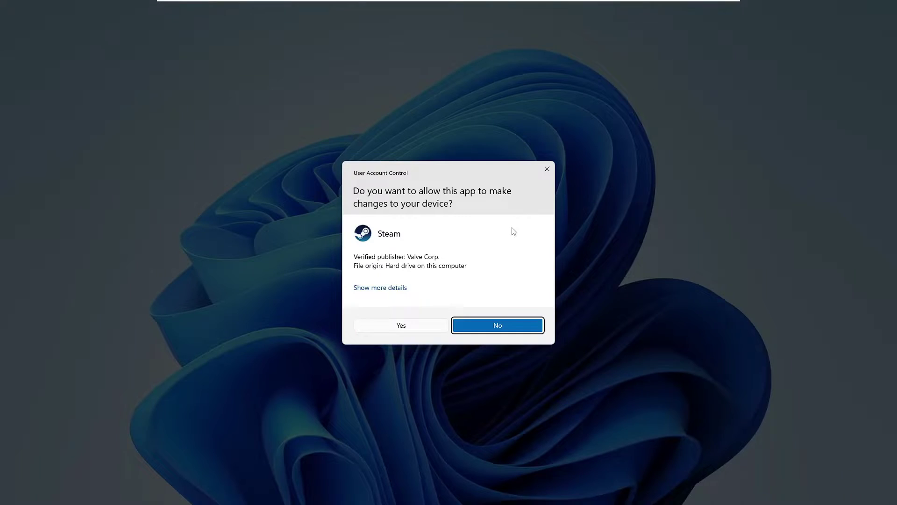
pyautogui.click(423, 325)
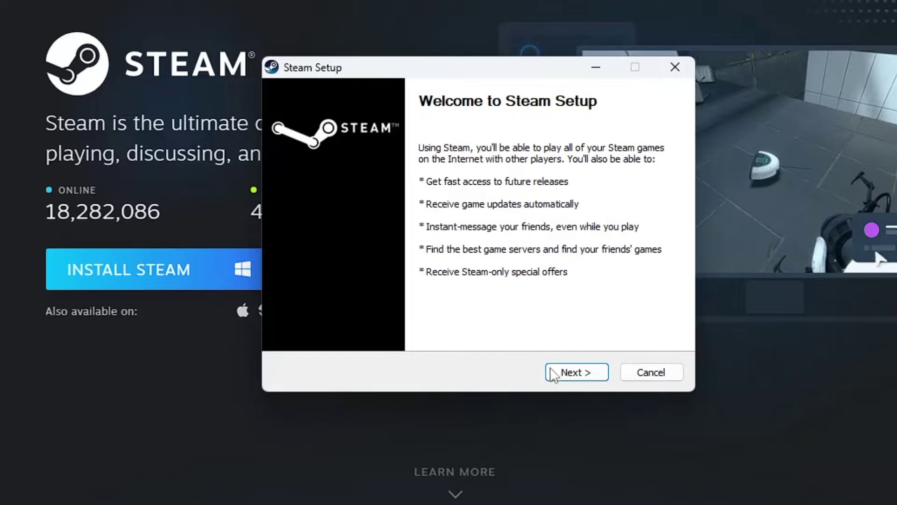
pyautogui.click(498, 320)
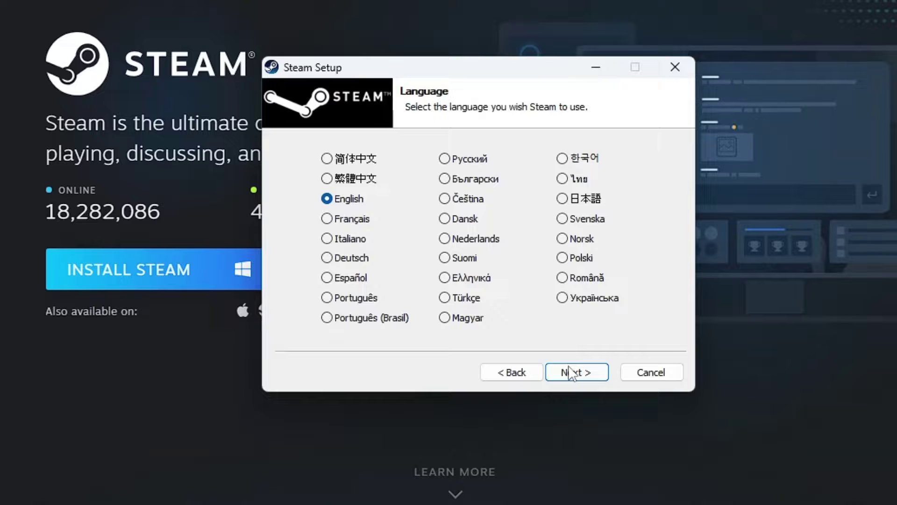
pyautogui.click(570, 373)
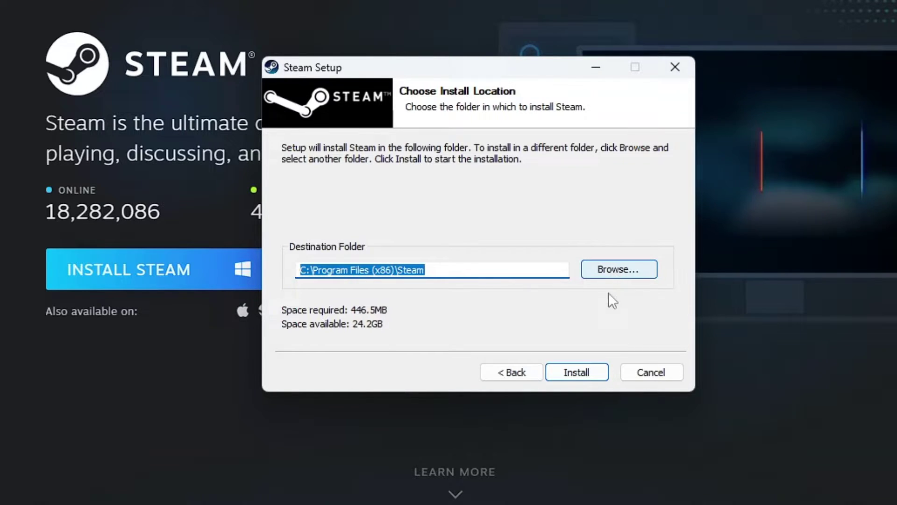
pyautogui.click(579, 373)
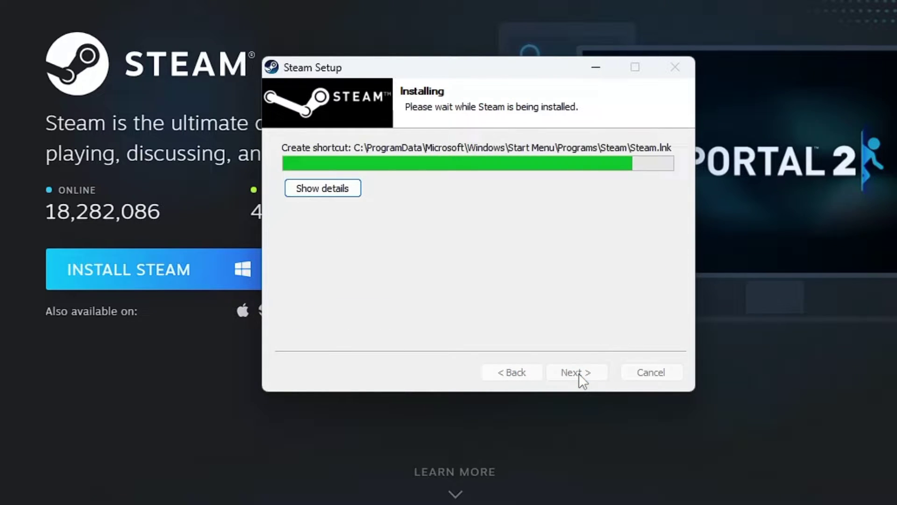
pyautogui.click(583, 372)
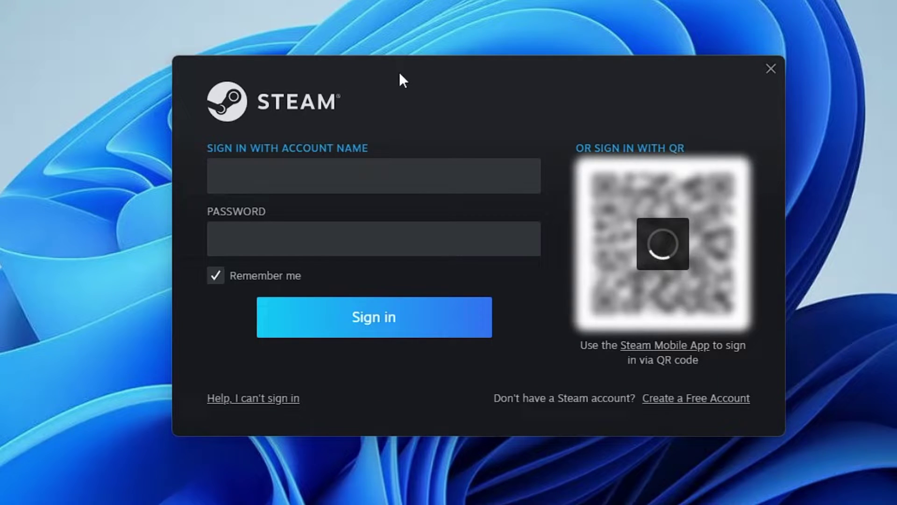
# Step: After the update finishes, move the Steam sign-in window up and to the right
pyautogui.moveTo(401, 72)
pyautogui.mouseDown()
pyautogui.moveTo(442, 52)
pyautogui.moveTo(402, 120)
pyautogui.moveTo(454, 70)
pyautogui.mouseUp()
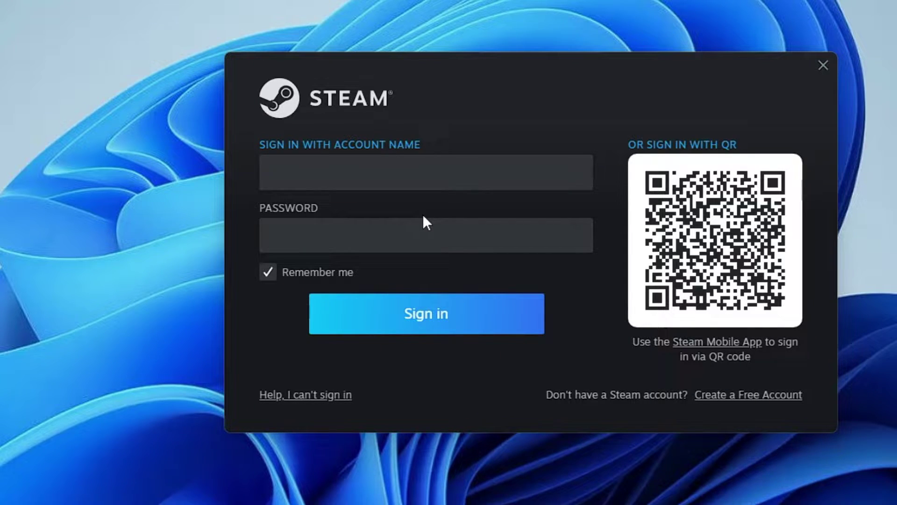
# Step: Start a free Steam account and enter the e-mail address in both e-mail fields
pyautogui.click(750, 396)
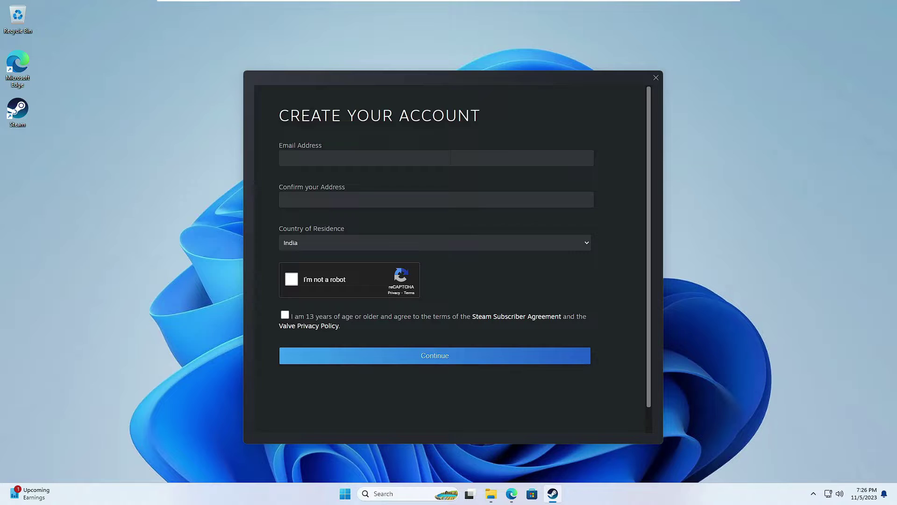
pyautogui.click(436, 158)
pyautogui.write('froz')
pyautogui.press('Tab')
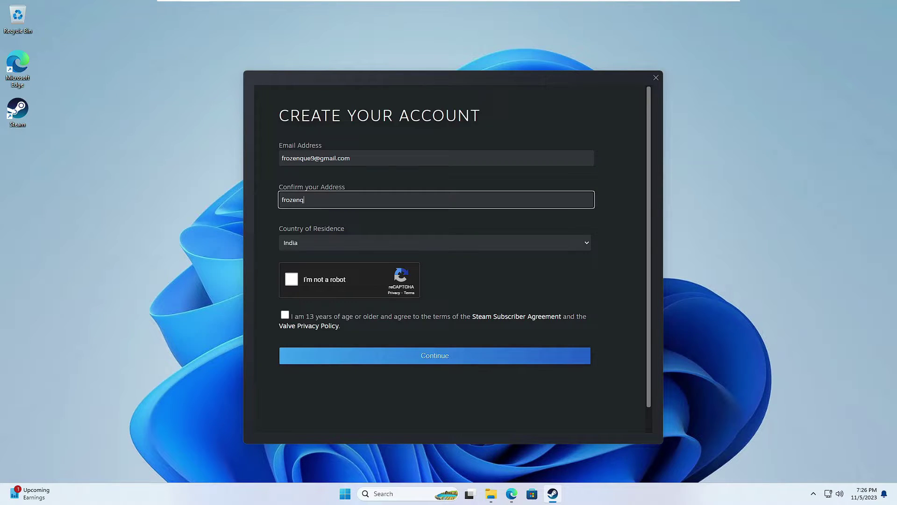
pyautogui.click(317, 172)
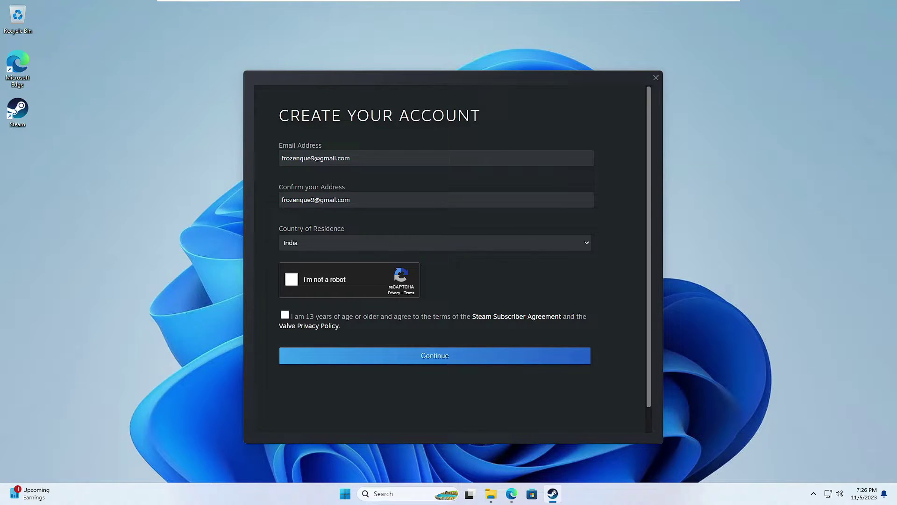
# Step: Pass the reCAPTCHA motorcycle check, accept the age and terms box, and submit the form
pyautogui.click(292, 280)
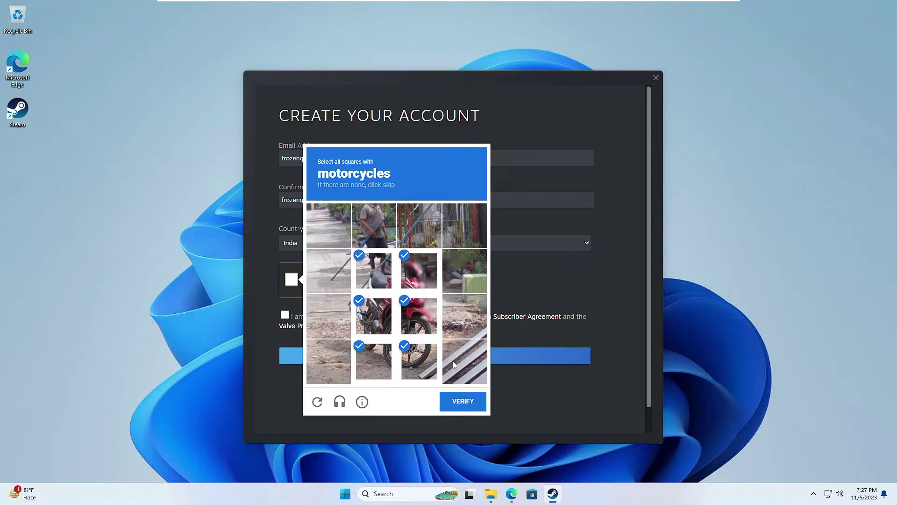
pyautogui.click(462, 402)
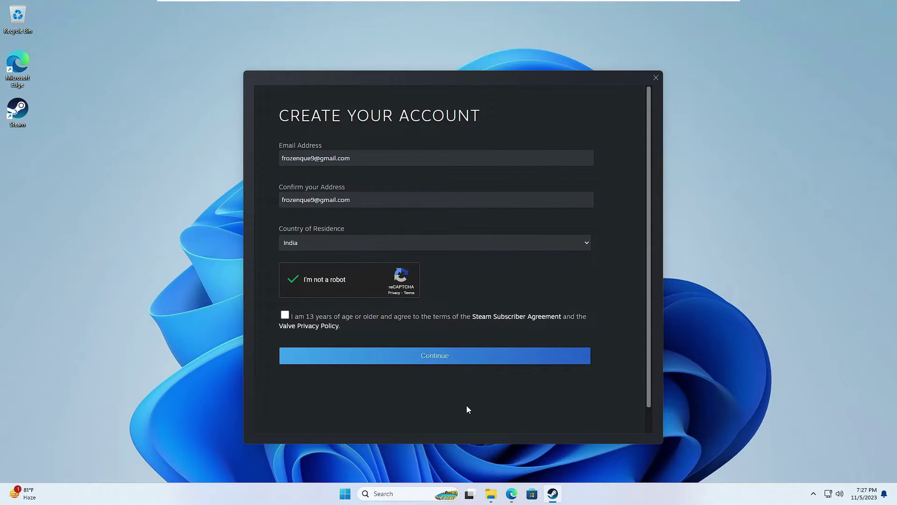
pyautogui.click(285, 316)
pyautogui.click(416, 357)
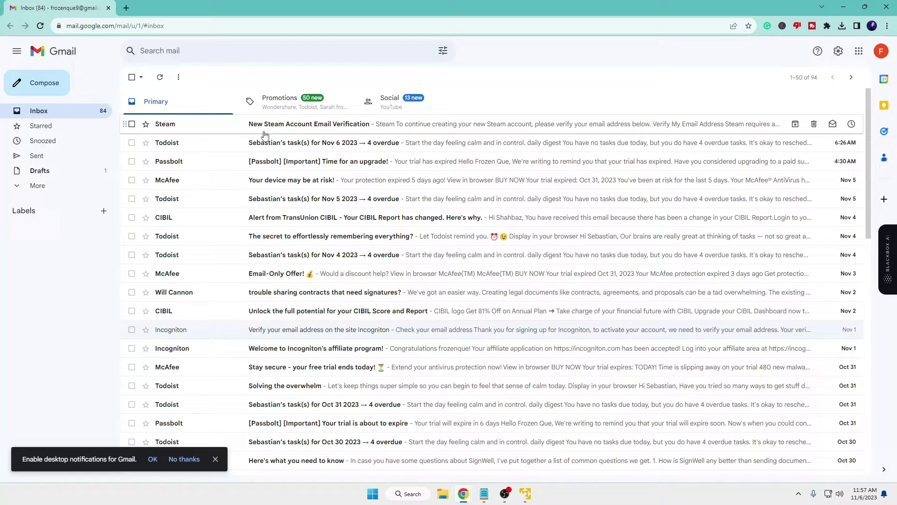
# Step: Open the New Steam Account Email Verification message in Gmail and click Verify My Email Address
pyautogui.click(294, 130)
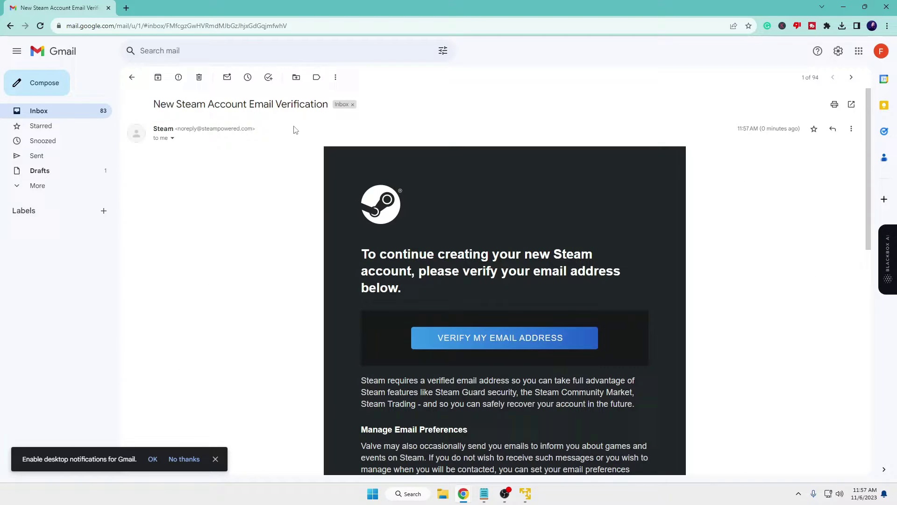
pyautogui.scroll(-1, 456, 292)
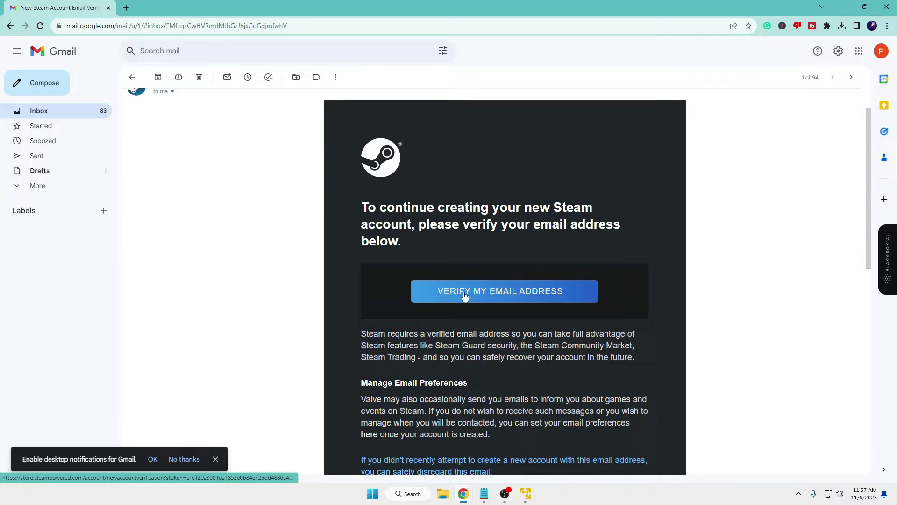
pyautogui.click(464, 295)
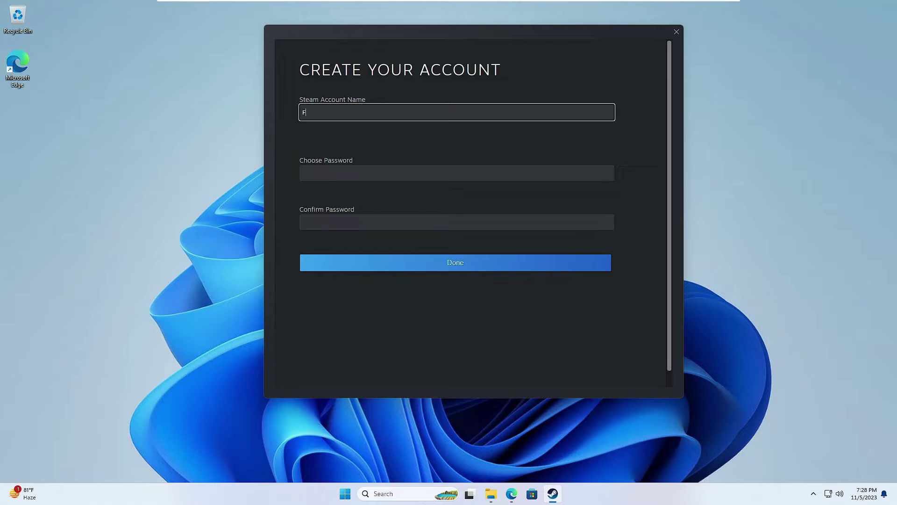
# Step: Finish the account name, paste the password into both password fields, and submit
pyautogui.write('nquee')
pyautogui.click(356, 174)
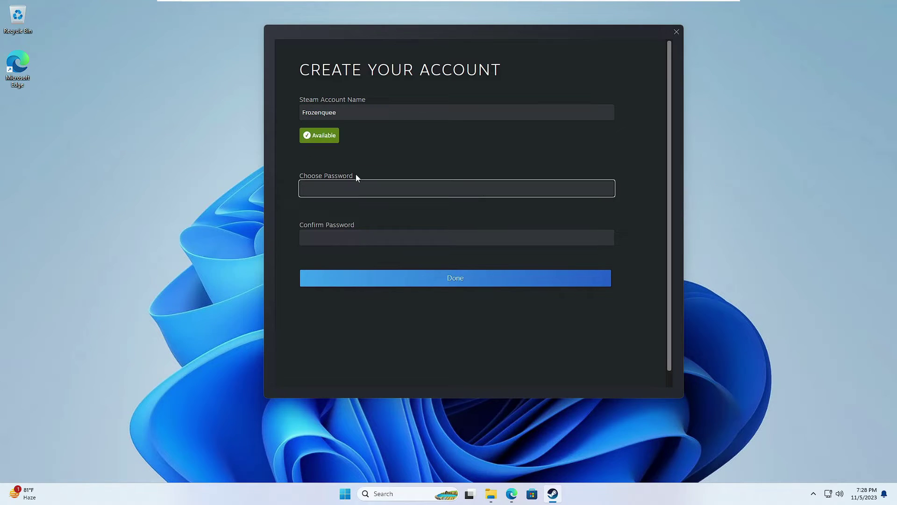
pyautogui.hotkey('ctrl', 'v')
pyautogui.press('Tab')
pyautogui.hotkey('ctrl', 'v')
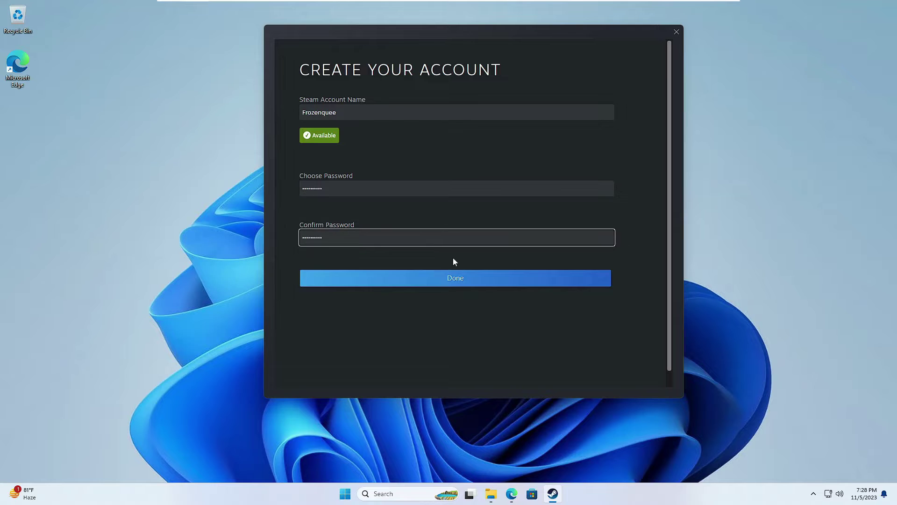
pyautogui.click(466, 284)
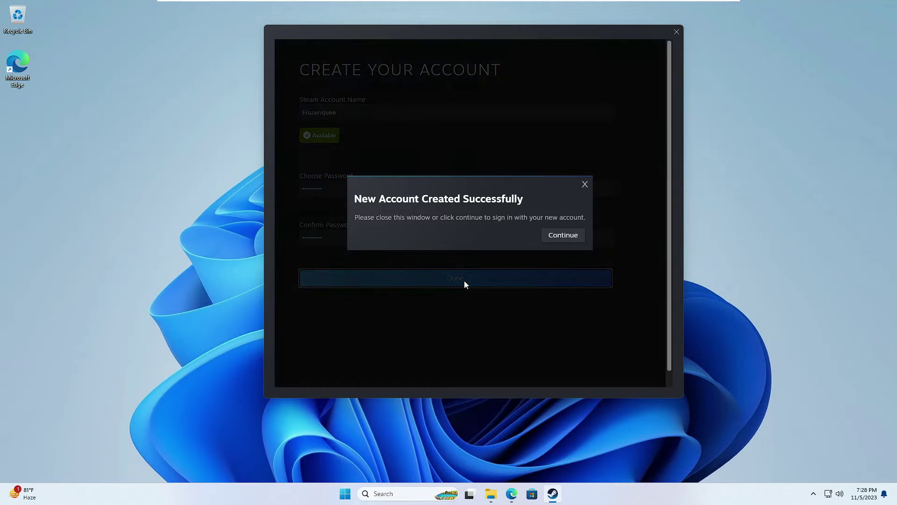
# Step: Sign in to Steam with the new account's name and password
pyautogui.click(572, 236)
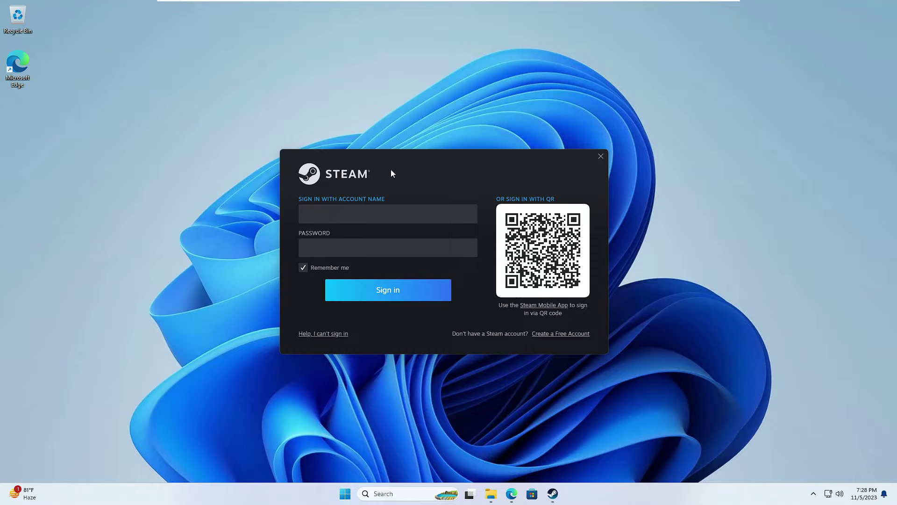
pyautogui.write('fro')
pyautogui.write('zenquee')
pyautogui.press('Tab')
pyautogui.write('••••••••••')
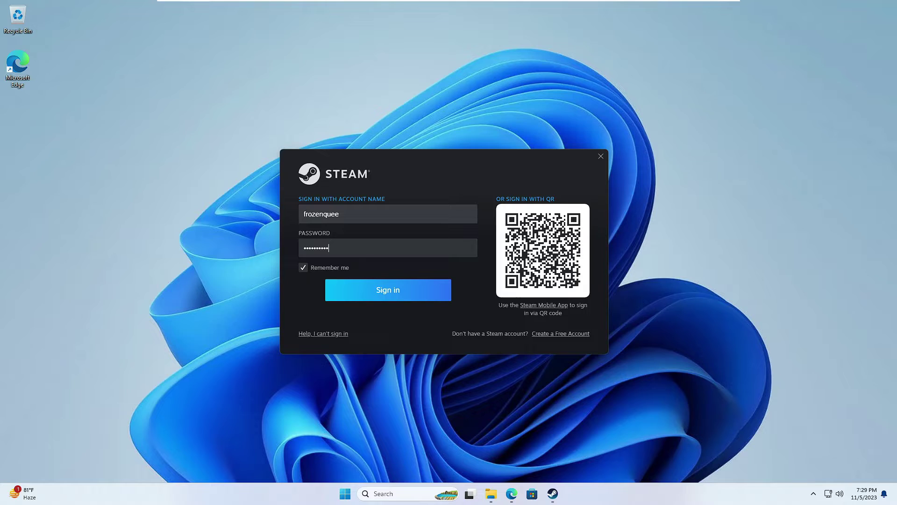
pyautogui.click(380, 295)
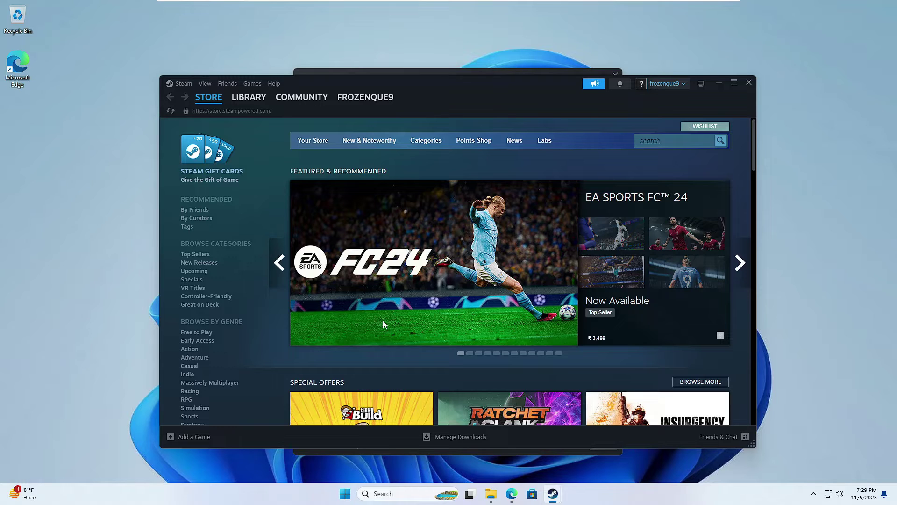
# Step: Maximize the Steam window and open the Store's Free to Play catalog
pyautogui.click(734, 83)
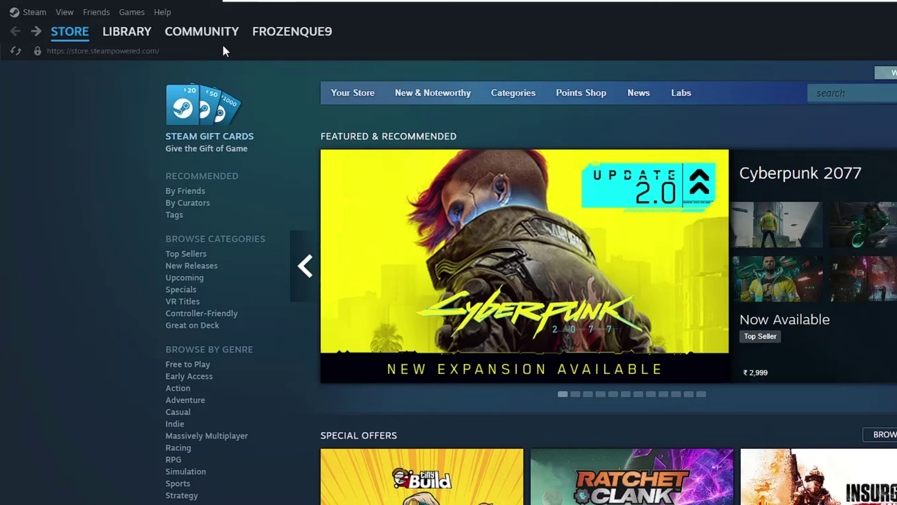
pyautogui.moveTo(81, 32)
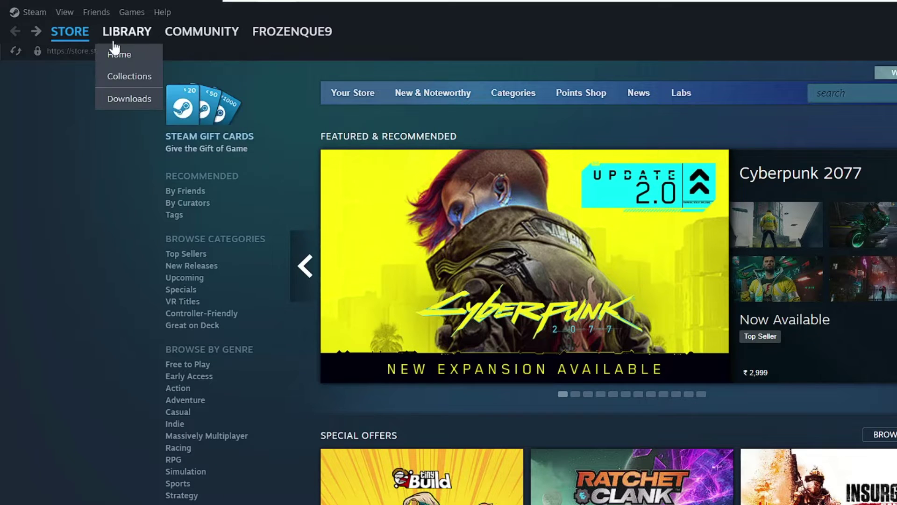
pyautogui.click(81, 38)
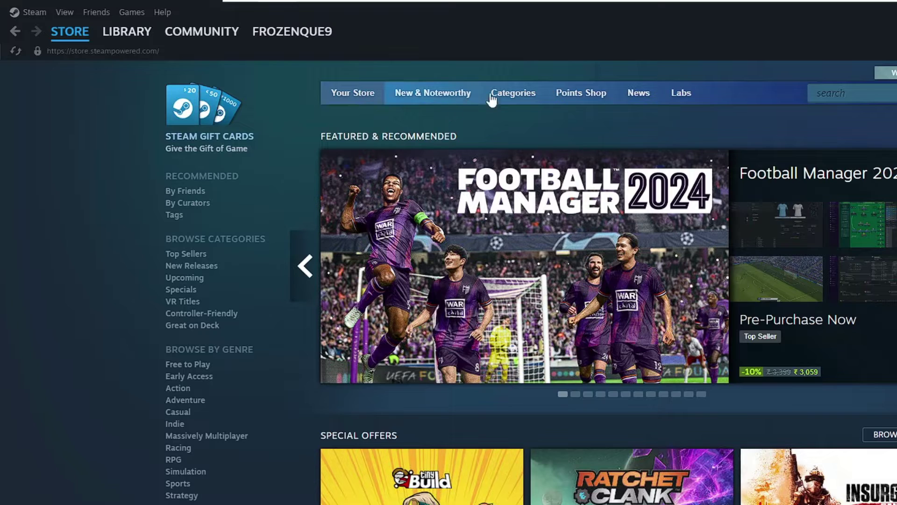
pyautogui.moveTo(533, 96)
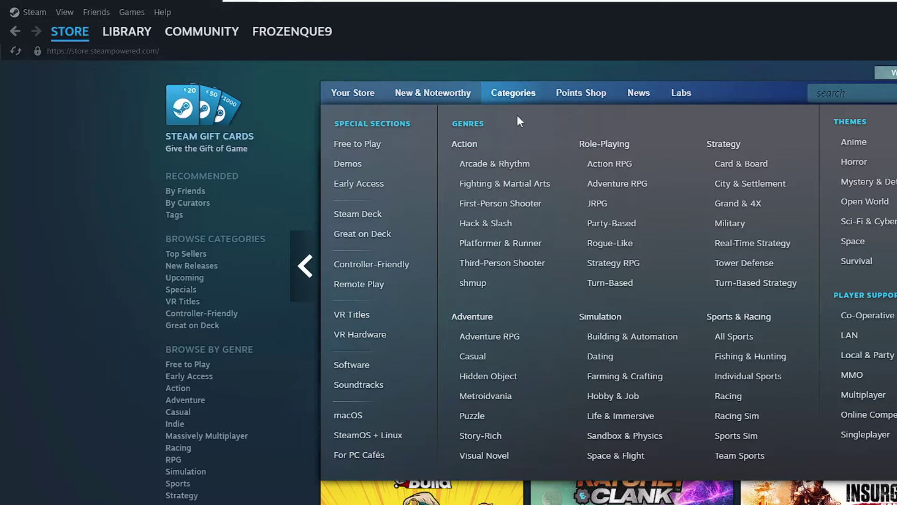
pyautogui.click(373, 145)
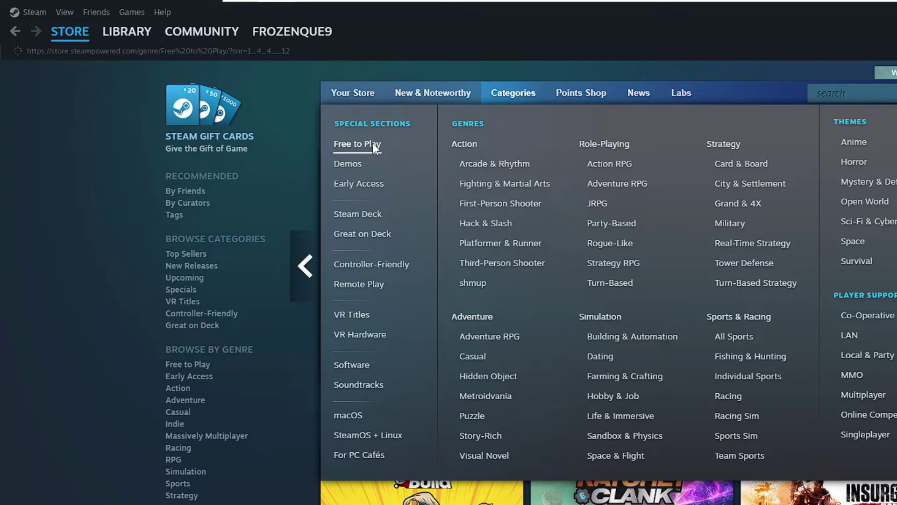
pyautogui.scroll(-5, 293, 160)
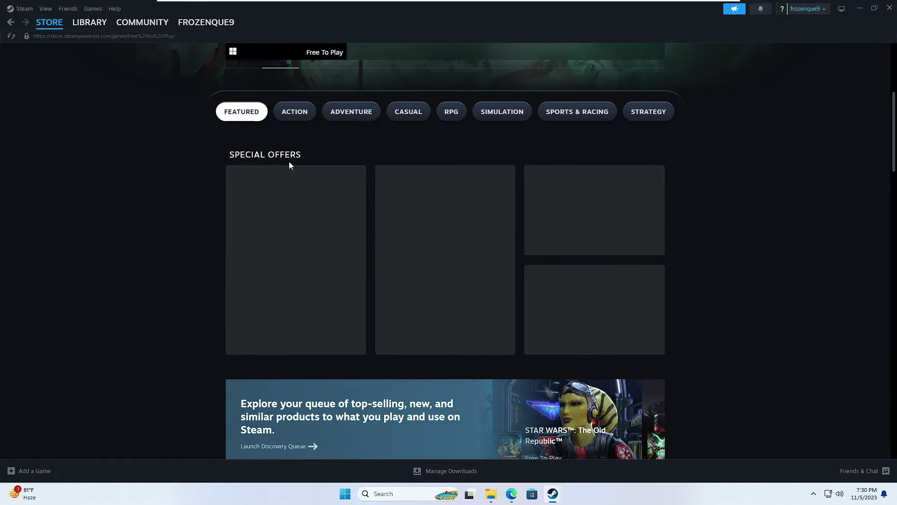
pyautogui.scroll(-9, 288, 161)
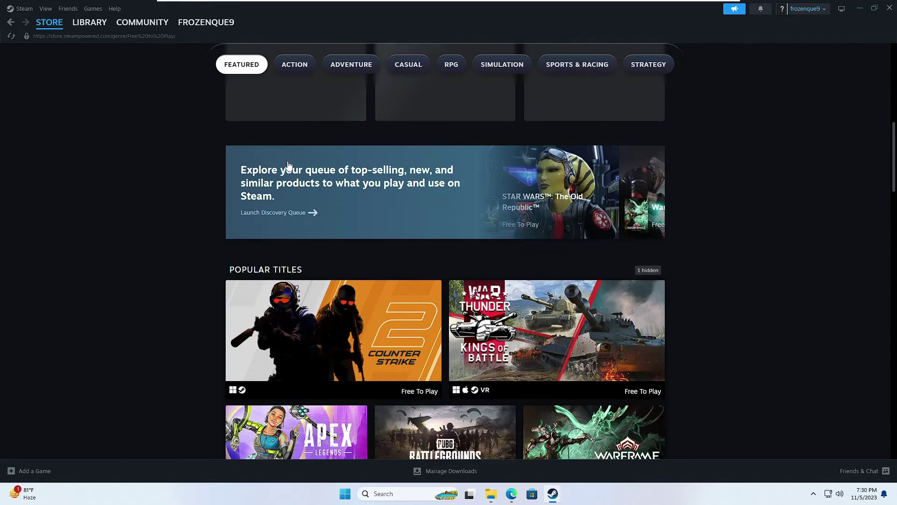
pyautogui.scroll(1, 287, 161)
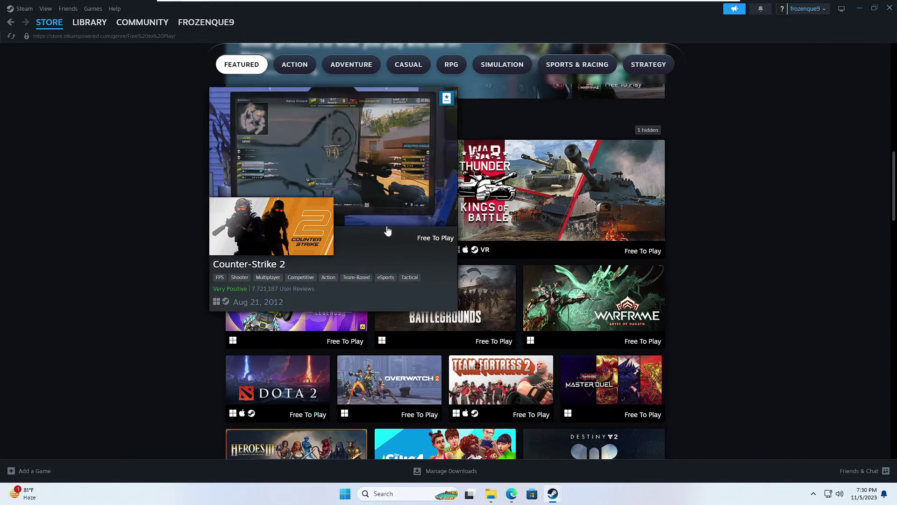
pyautogui.moveTo(489, 222)
pyautogui.scroll(-1, 489, 221)
pyautogui.moveTo(411, 257)
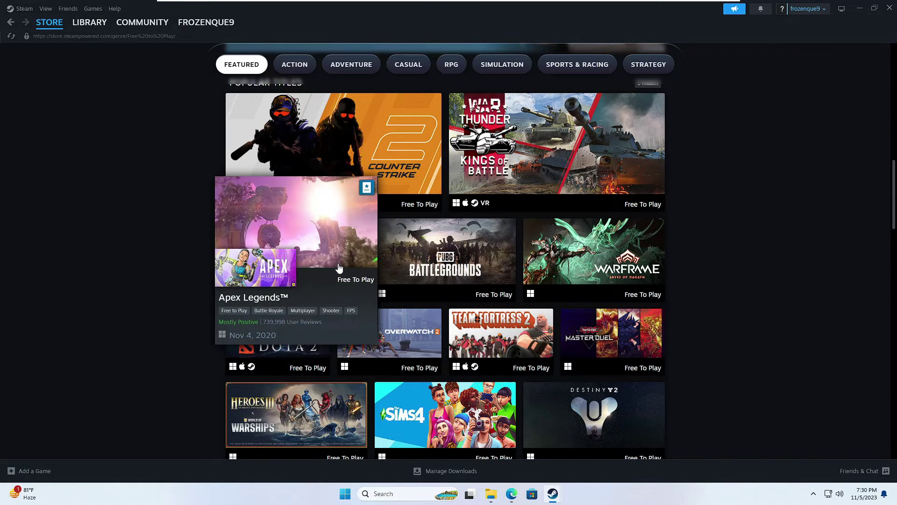
pyautogui.scroll(-2, 344, 266)
pyautogui.scroll(-5, 460, 230)
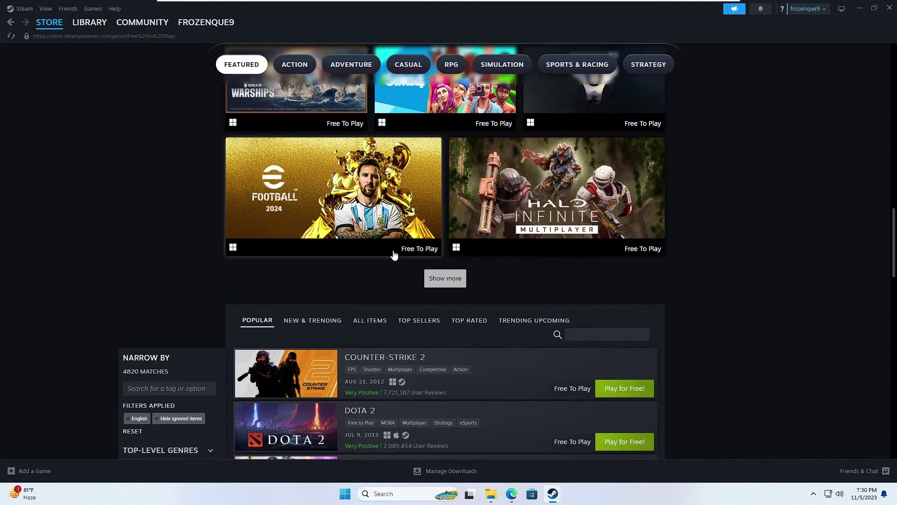